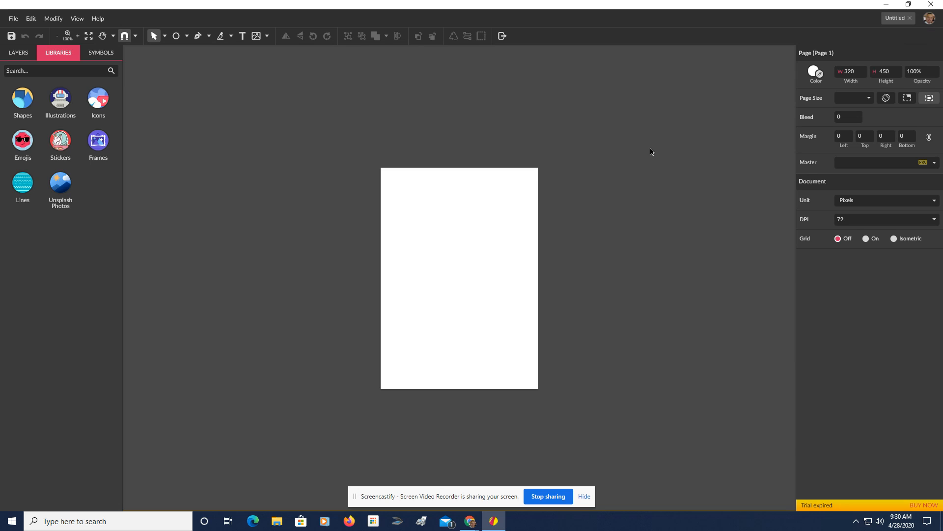
pyautogui.hotkey('ctrl', '+')
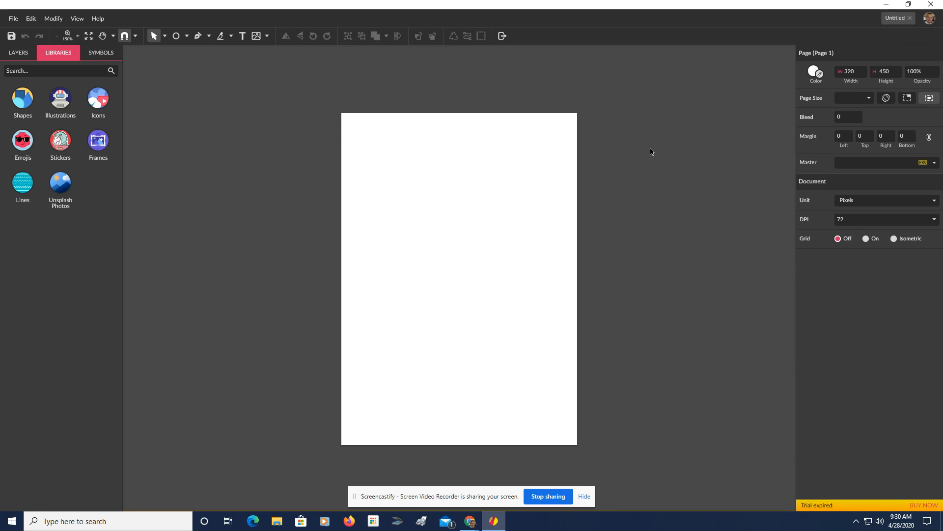
pyautogui.hotkey('ctrl', '+')
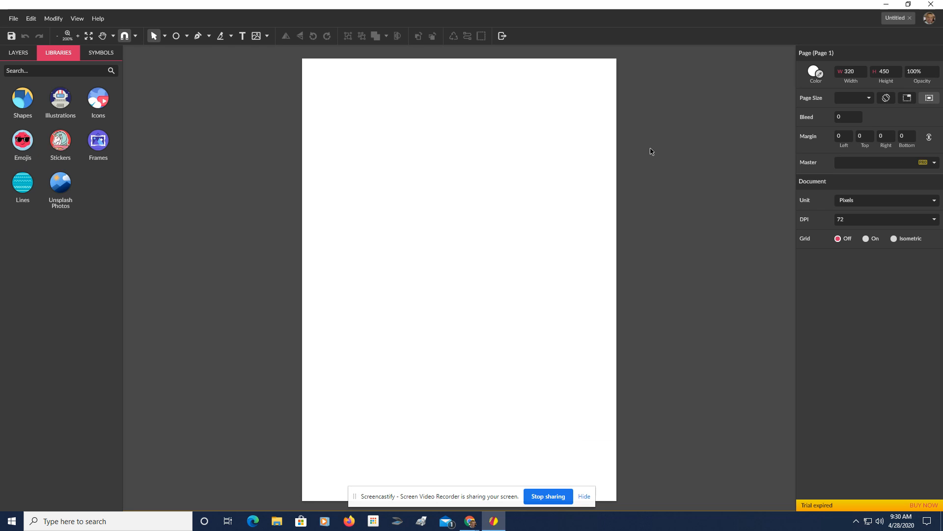
pyautogui.click(23, 102)
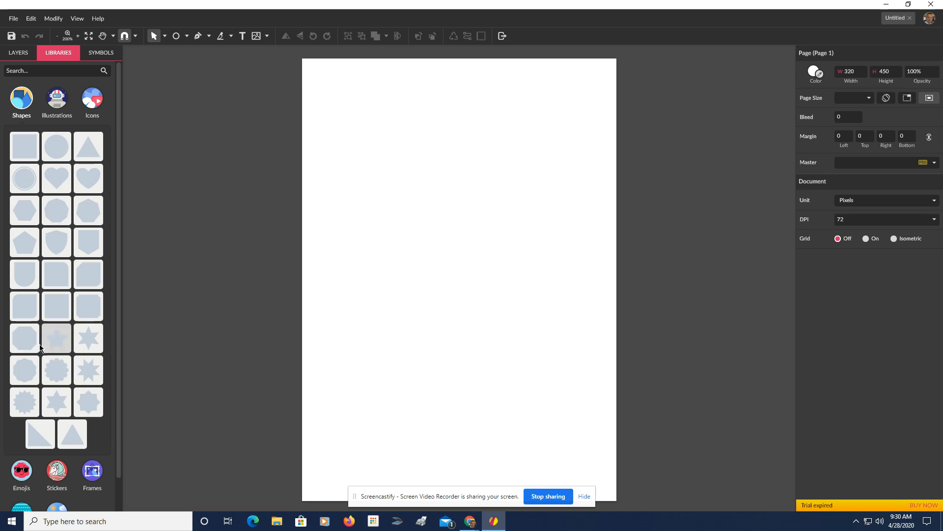
pyautogui.moveTo(55, 350); pyautogui.dragTo(372, 247)
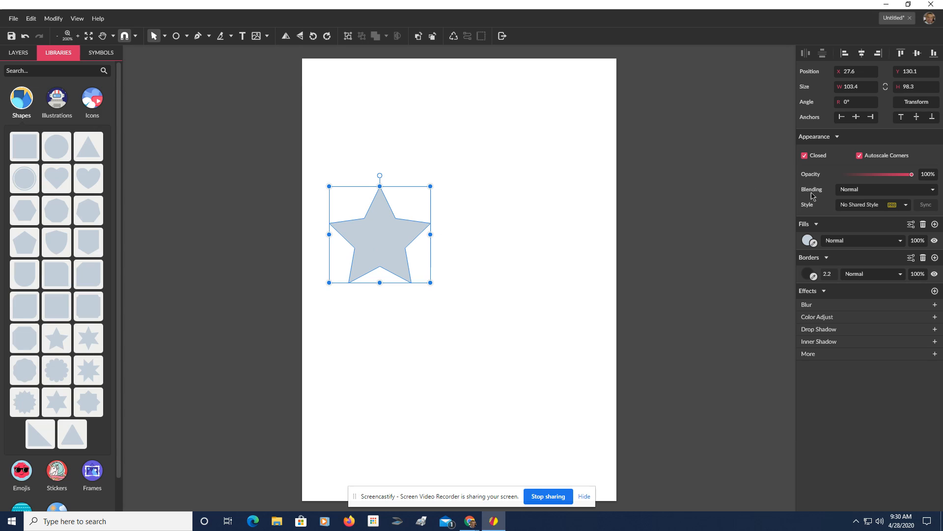
pyautogui.click(806, 157)
pyautogui.click(859, 156)
pyautogui.click(859, 156)
pyautogui.click(804, 156)
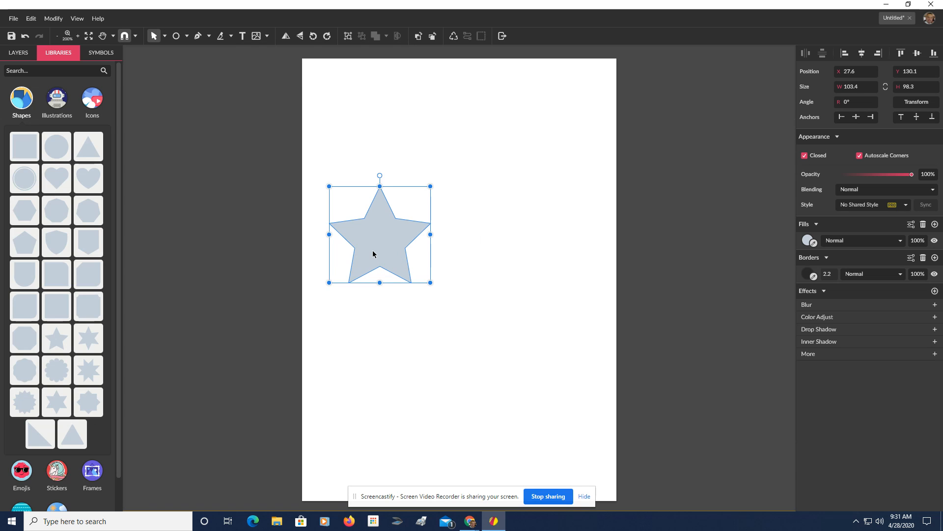
pyautogui.press('Delete')
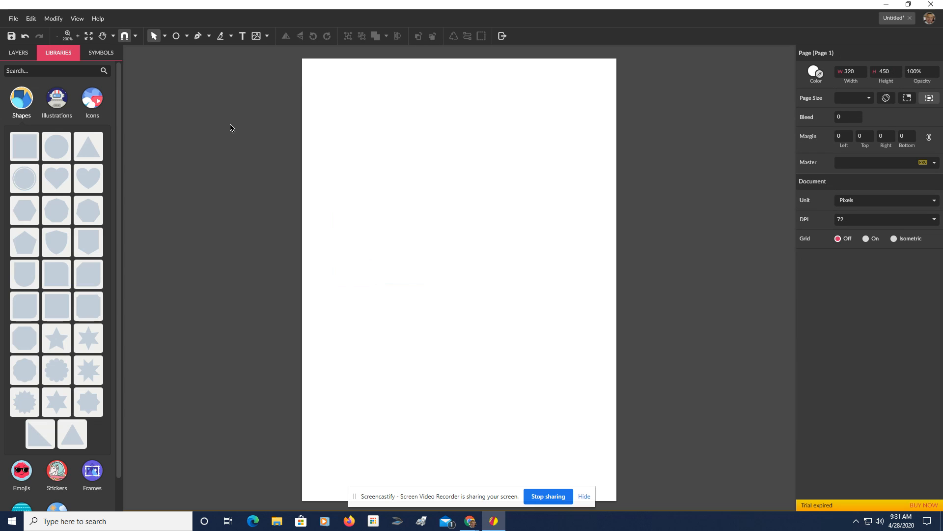
# Draw a slightly rotated five-pointed star about 176 by 175 px in the upper half of the page
pyautogui.click(187, 36)
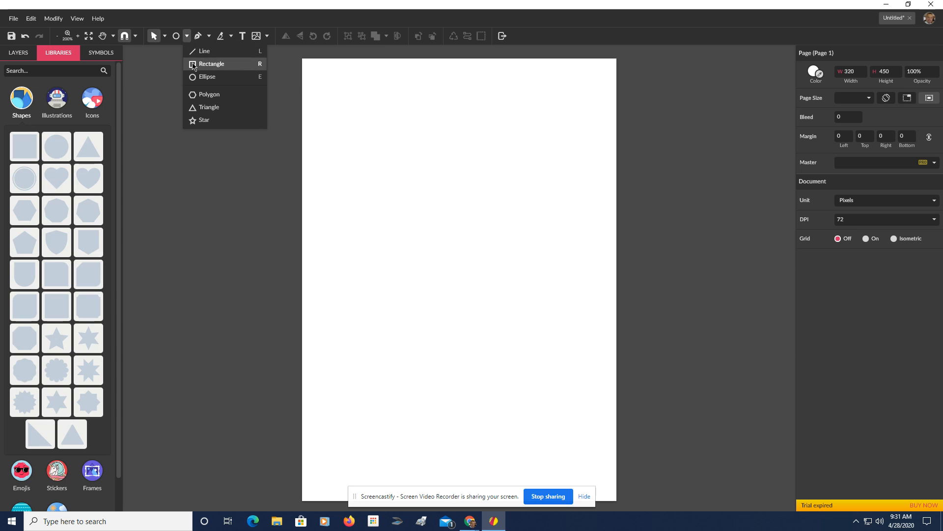
pyautogui.click(204, 120)
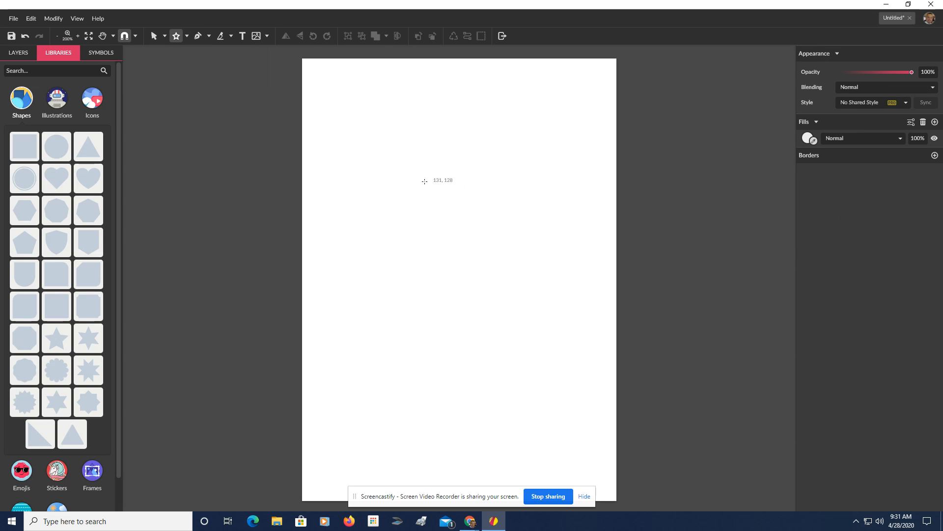
pyautogui.moveTo(417, 169); pyautogui.dragTo(447, 213)
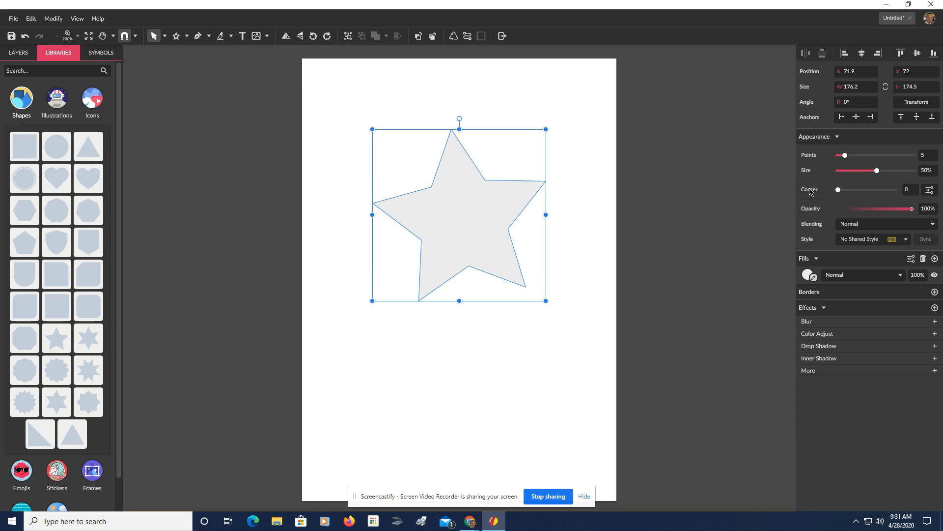
# Fill the star with solid yellow, #FFFF00, from the preset colors
pyautogui.click(806, 275)
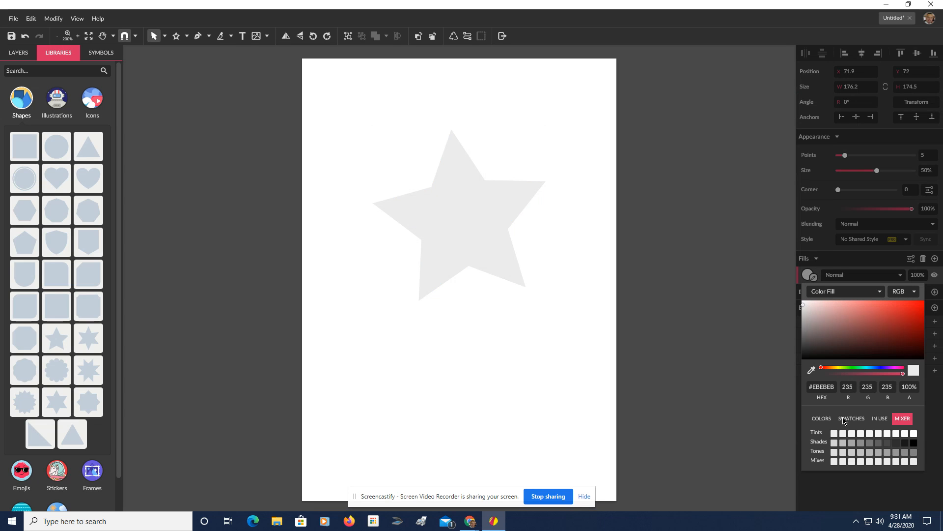
pyautogui.click(821, 419)
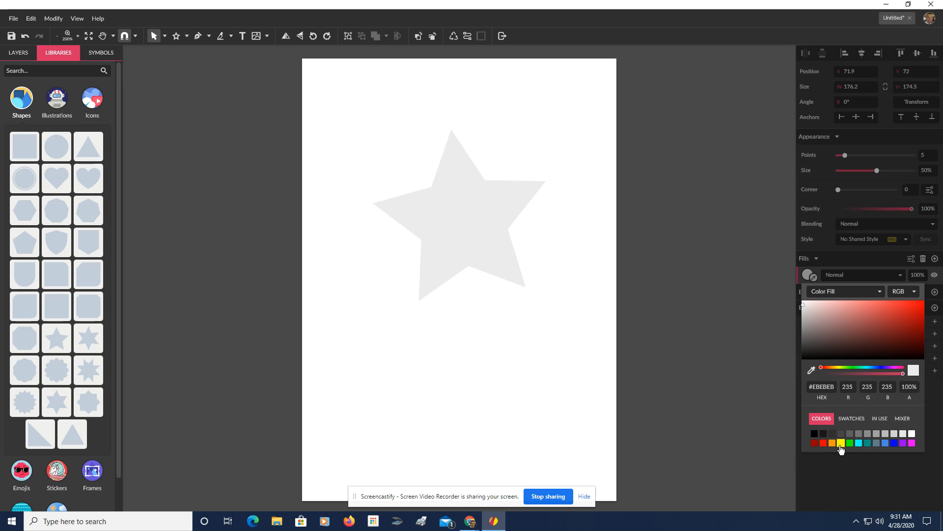
pyautogui.click(841, 443)
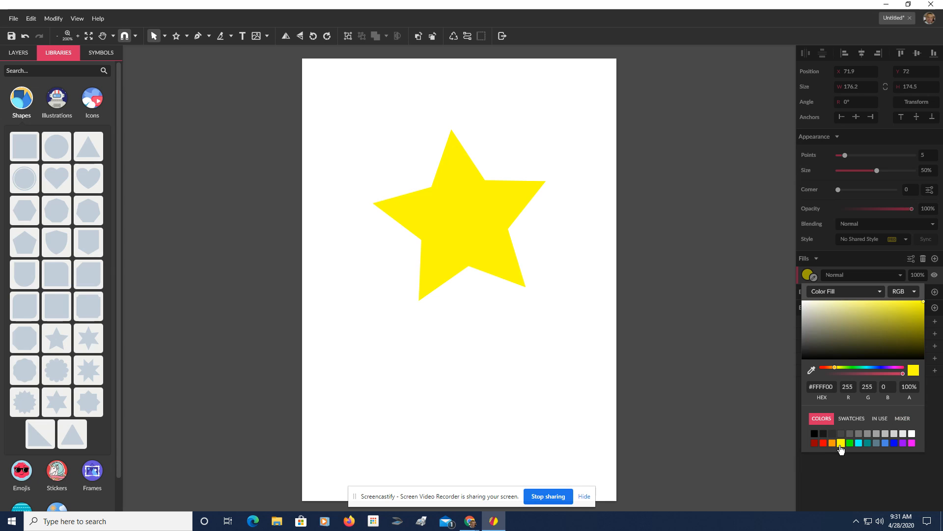
pyautogui.click(800, 435)
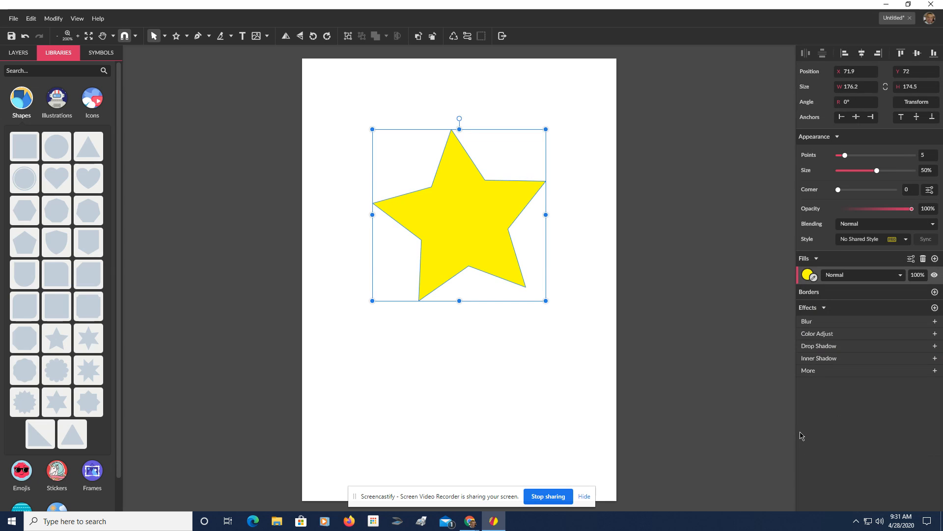
# Add a black border 1 px wide to the yellow star
pyautogui.click(935, 292)
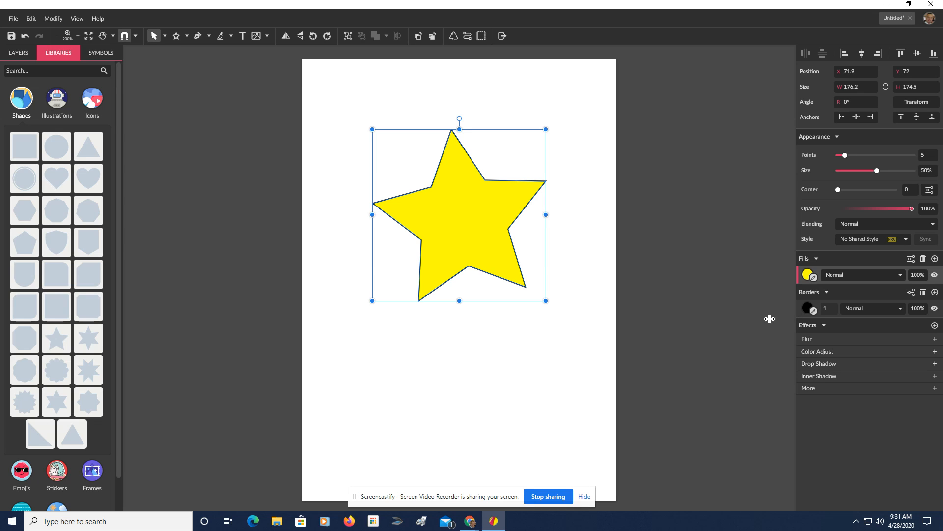
pyautogui.click(754, 331)
pyautogui.click(474, 220)
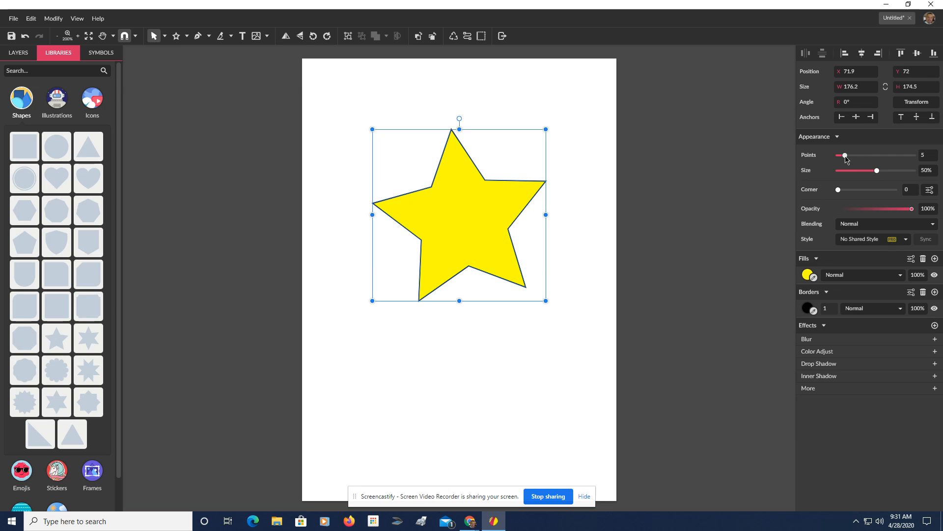
# Set the star's number of points to 20 and move it to about X 46, Y 28 on the page
pyautogui.moveTo(845, 157)
pyautogui.mouseDown()
pyautogui.moveTo(895, 158)
pyautogui.moveTo(849, 164)
pyautogui.mouseUp()
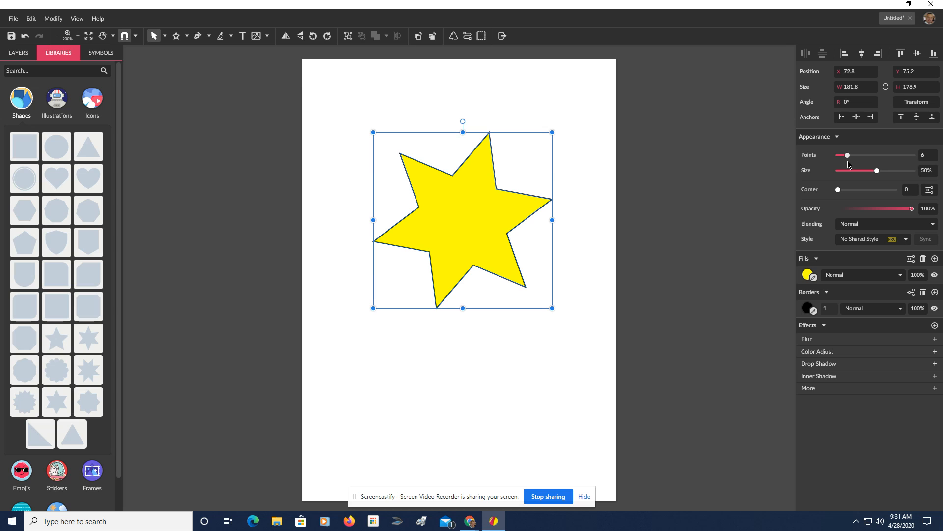
pyautogui.click(925, 152)
pyautogui.write('20')
pyautogui.press('Return')
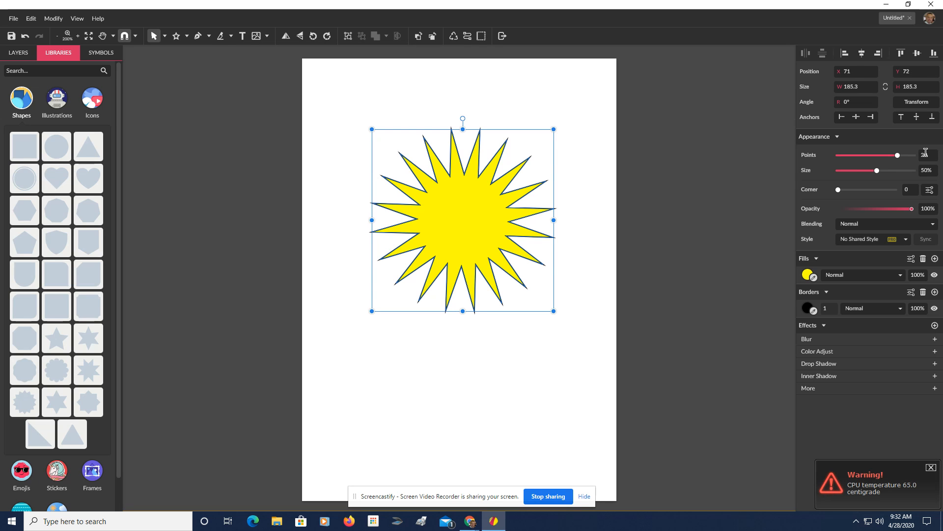
pyautogui.moveTo(470, 223); pyautogui.dragTo(446, 180)
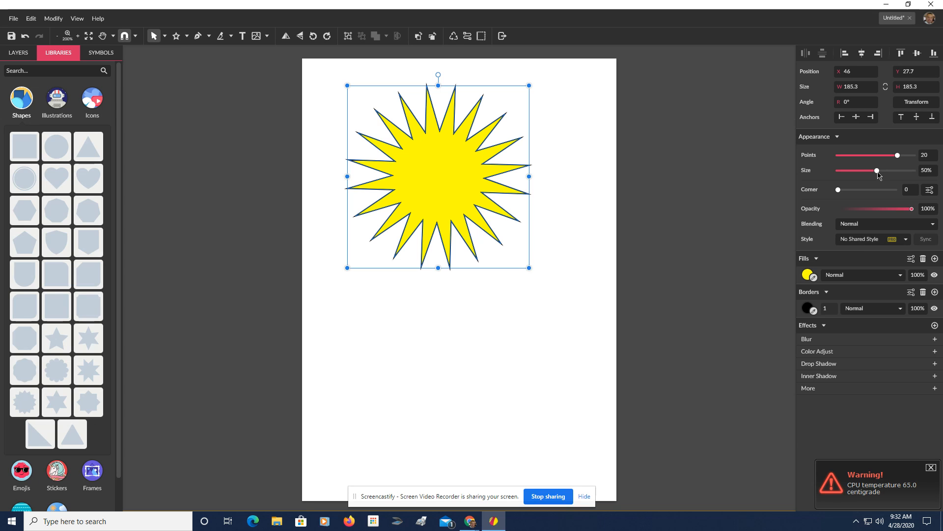
# Try different Size ratios for the star, including 27%, and enter 75%
pyautogui.moveTo(878, 172); pyautogui.dragTo(897, 172)
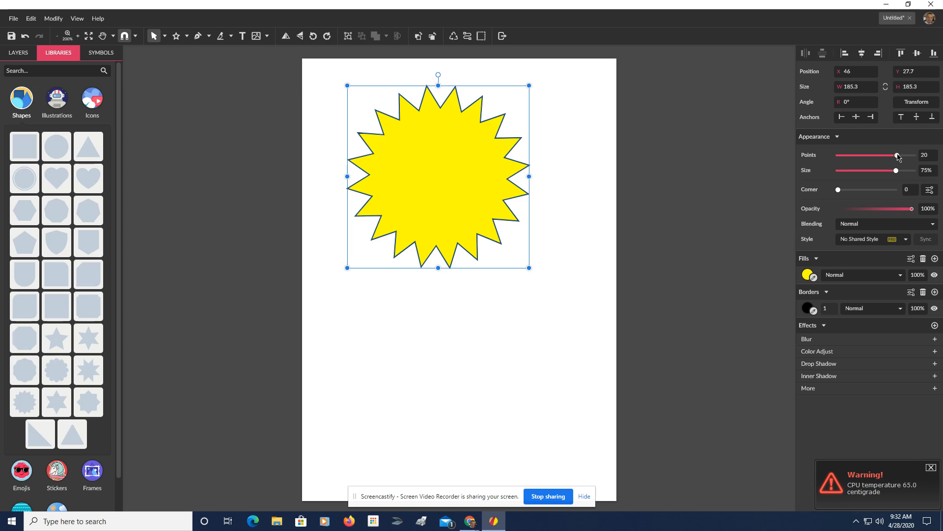
pyautogui.moveTo(897, 156); pyautogui.dragTo(859, 171)
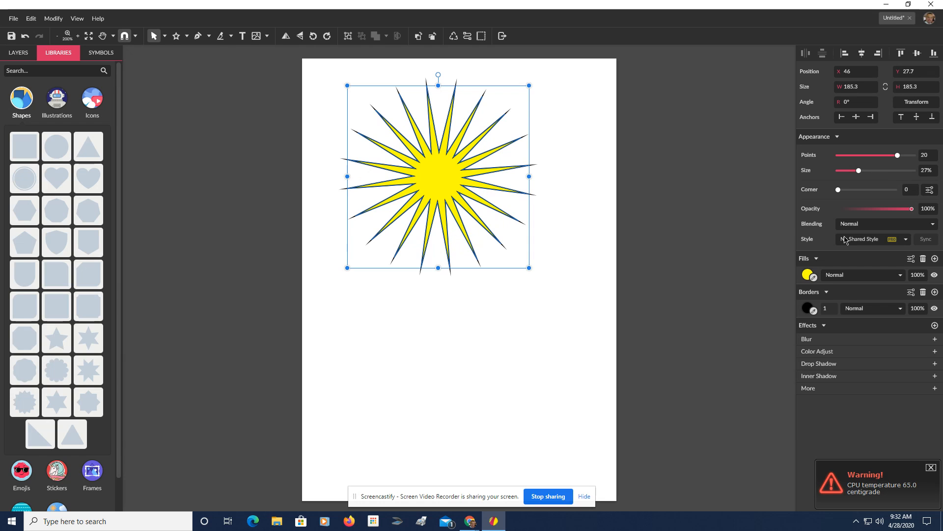
pyautogui.moveTo(859, 171); pyautogui.dragTo(897, 175)
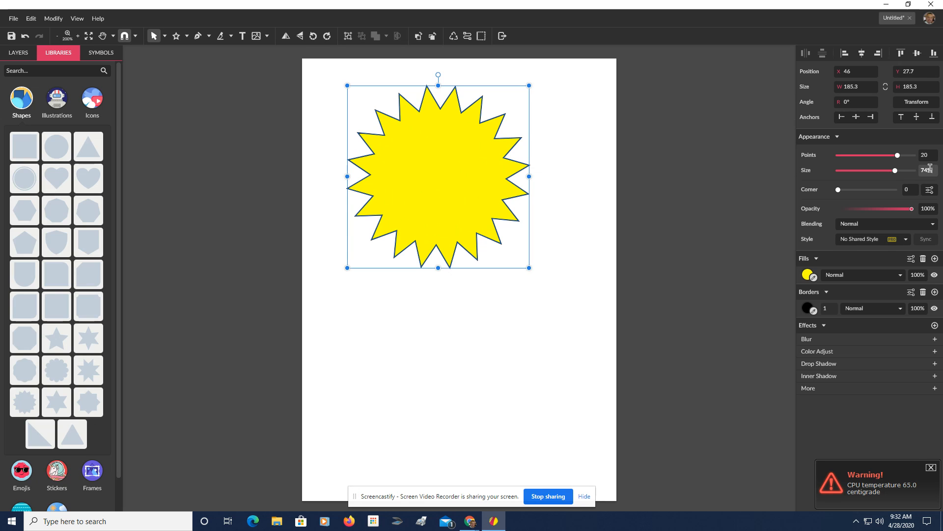
pyautogui.write('75')
pyautogui.press('Return')
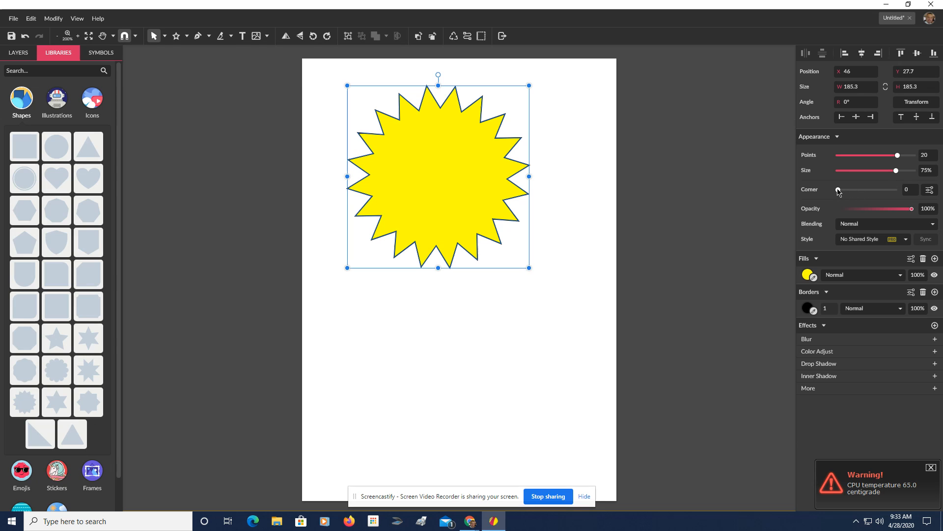
# Try a corner radius of 10.4 with a 53% Size ratio, and restore the star to 50% with corner 0
pyautogui.moveTo(838, 191); pyautogui.dragTo(885, 197)
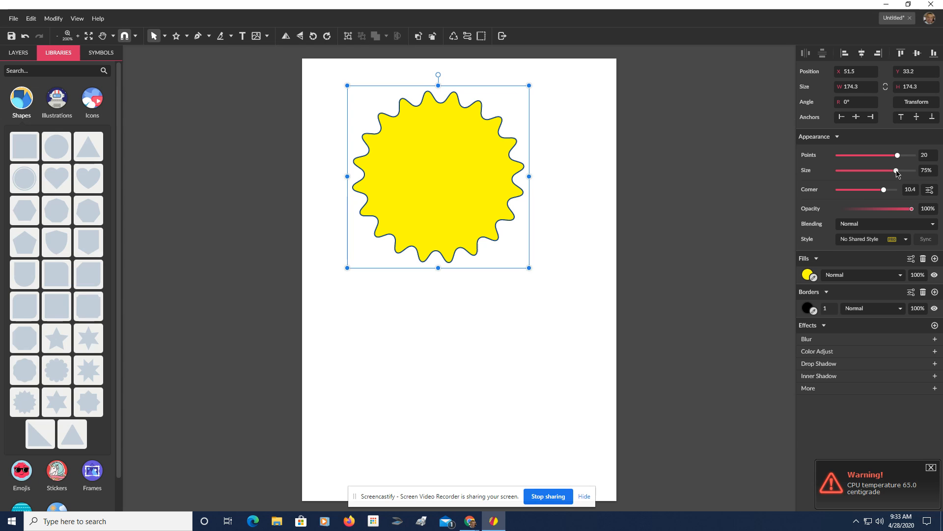
pyautogui.moveTo(897, 173); pyautogui.dragTo(880, 186)
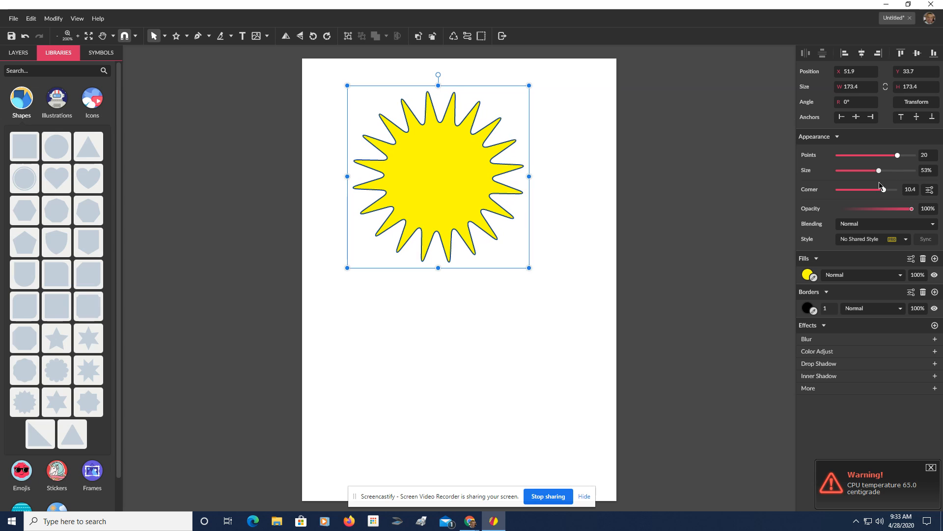
pyautogui.moveTo(898, 155); pyautogui.dragTo(818, 199)
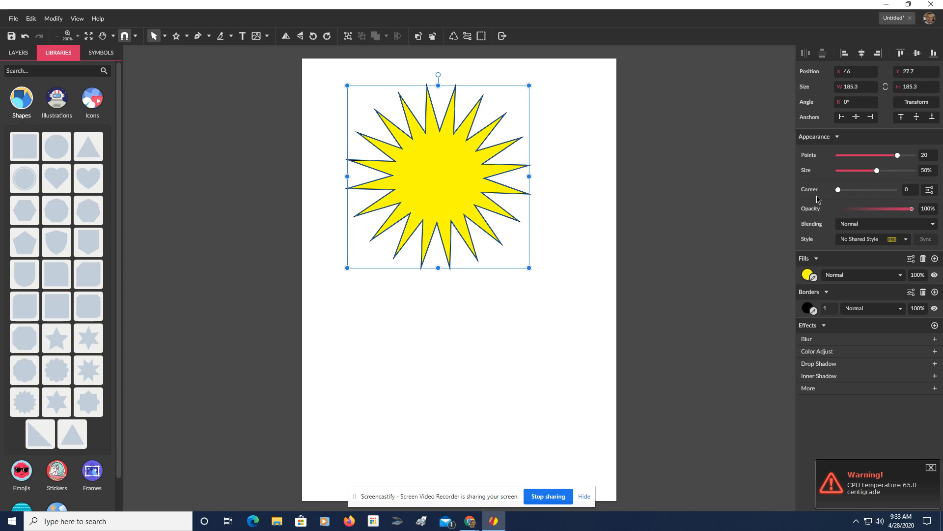
# Convert the 20-point star to an editable path
pyautogui.click(506, 308)
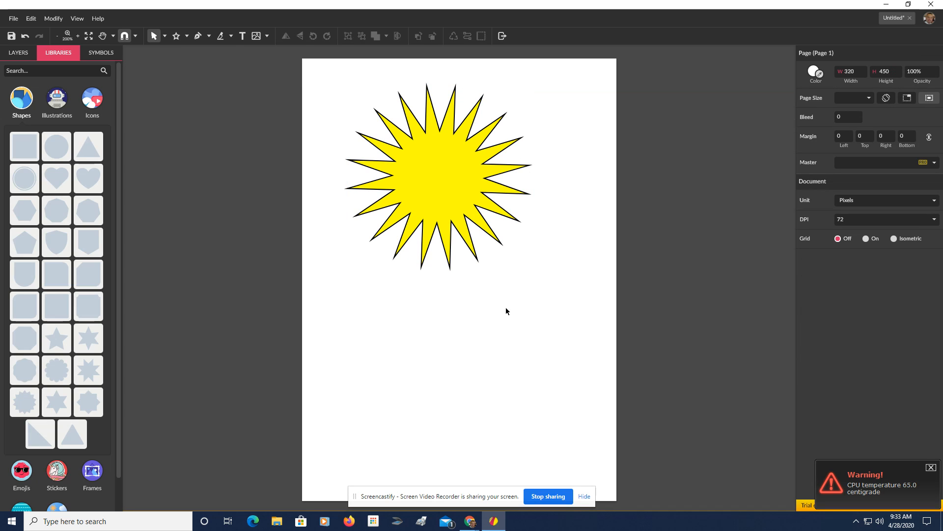
pyautogui.rightClick(436, 175)
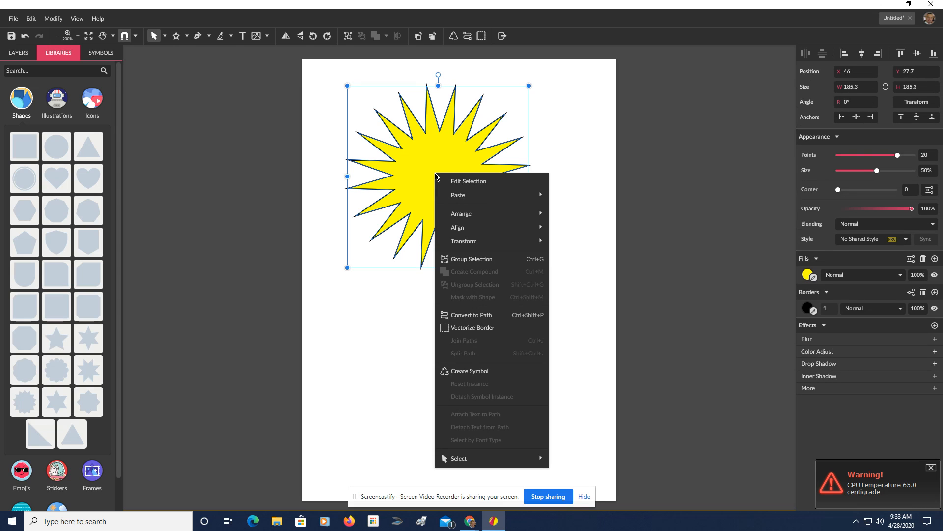
pyautogui.click(462, 315)
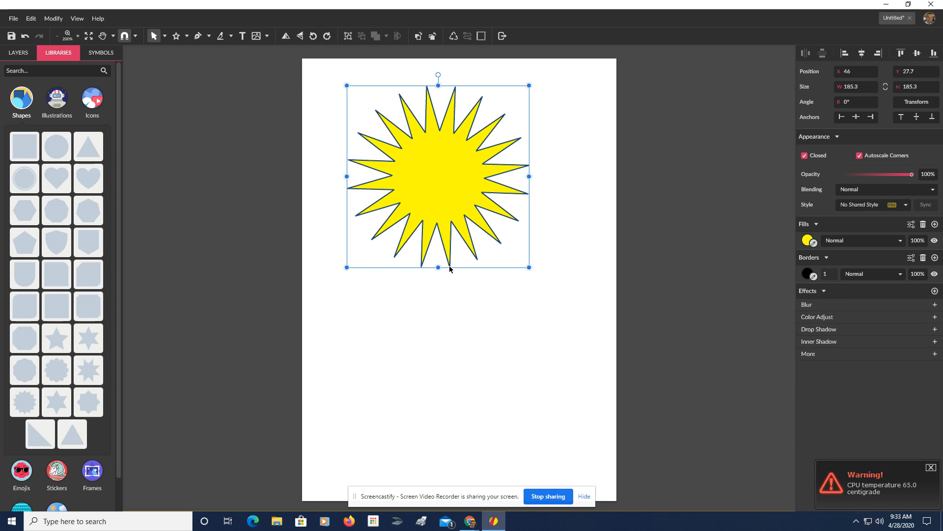
# Subselect and lengthen three lower tips of the star, the middle one to about X 159, Y 263 and its left neighbour to about X 115, Y 242
pyautogui.click(166, 37)
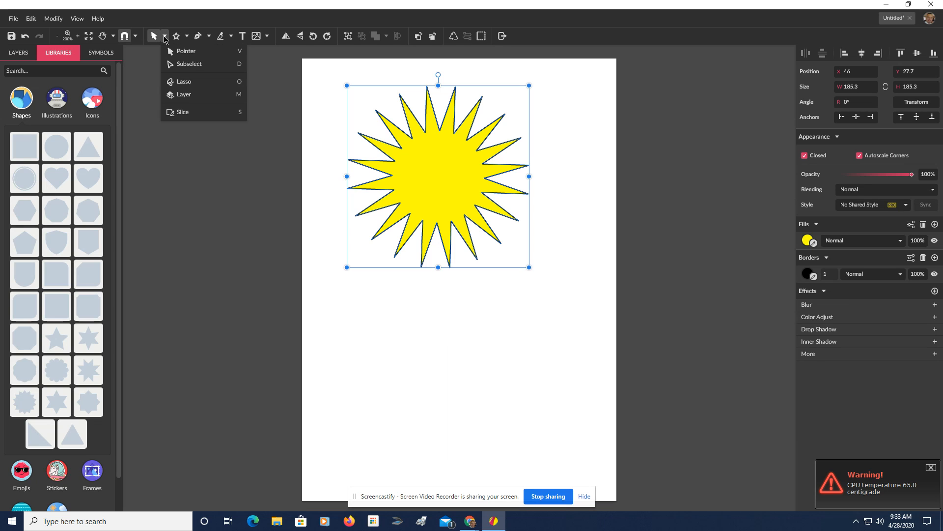
pyautogui.click(172, 65)
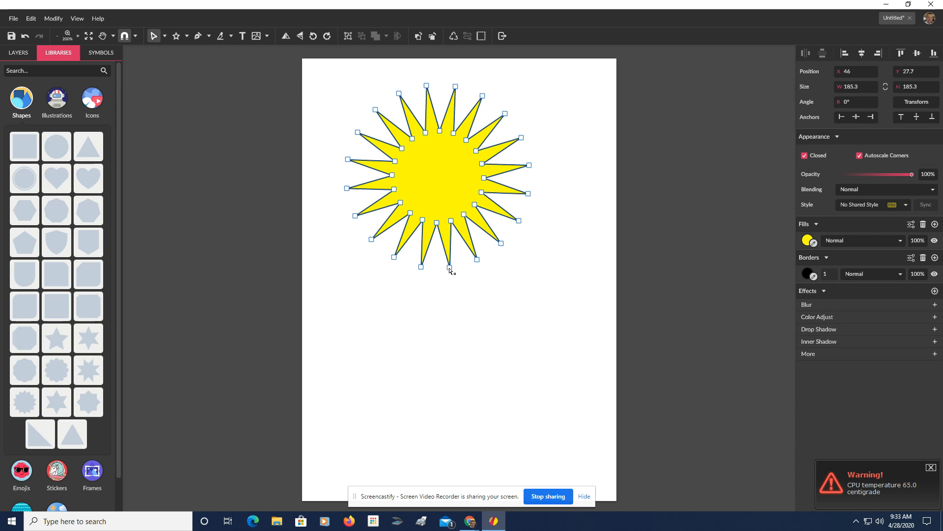
pyautogui.moveTo(449, 268); pyautogui.dragTo(458, 317)
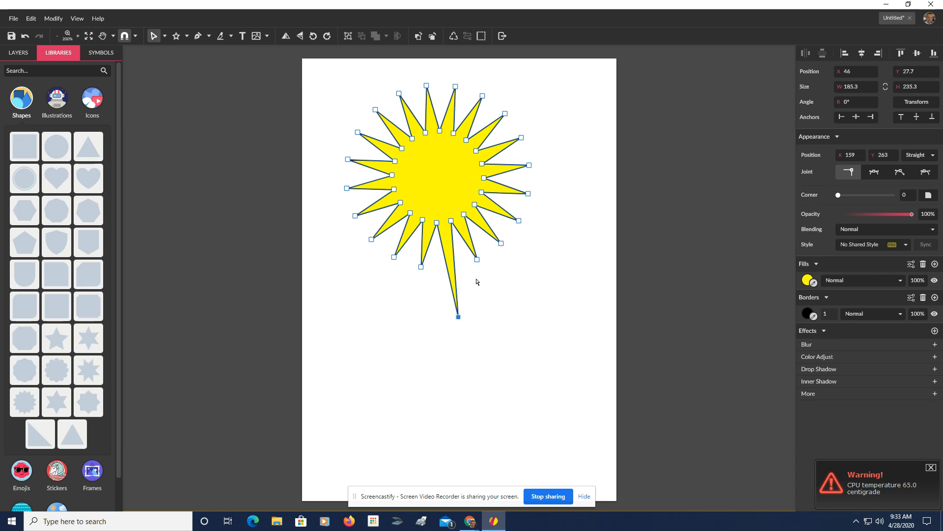
pyautogui.moveTo(476, 259); pyautogui.dragTo(488, 281)
pyautogui.moveTo(422, 268); pyautogui.dragTo(421, 300)
pyautogui.moveTo(412, 301); pyautogui.dragTo(416, 298)
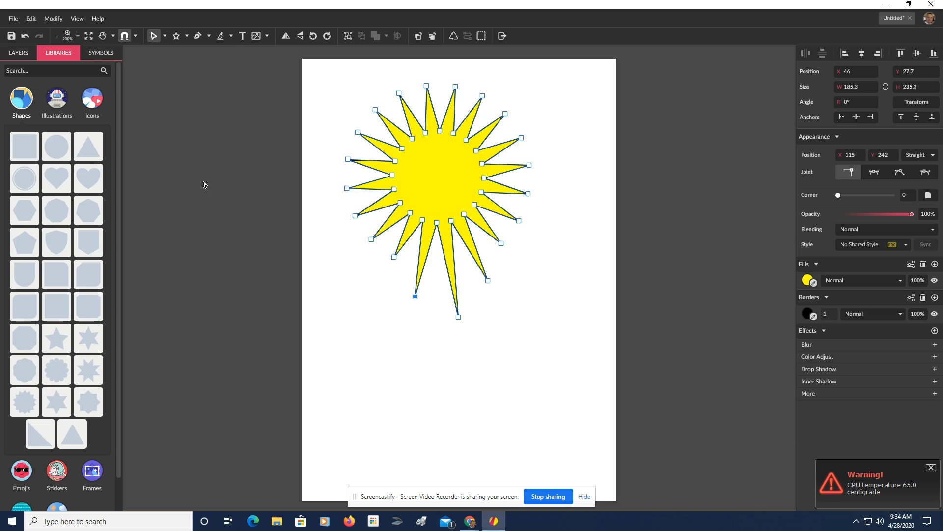
pyautogui.click(166, 38)
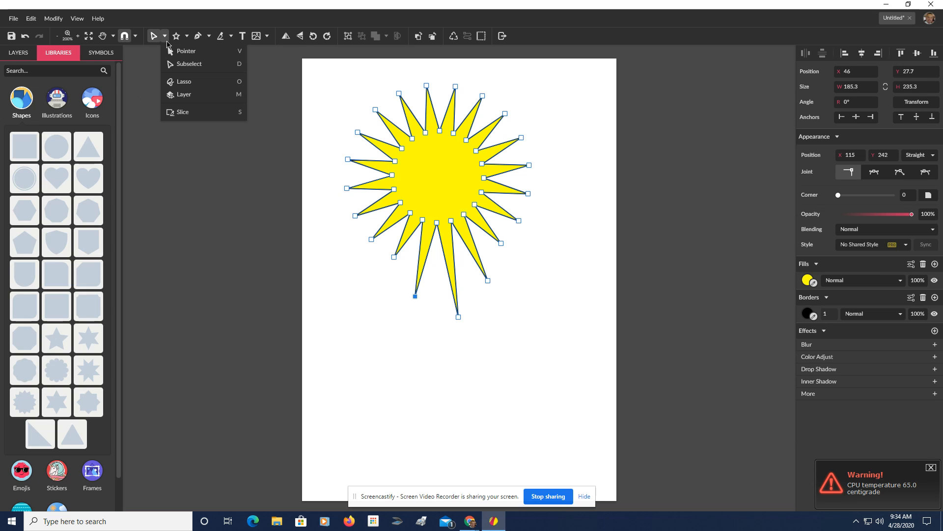
pyautogui.click(173, 52)
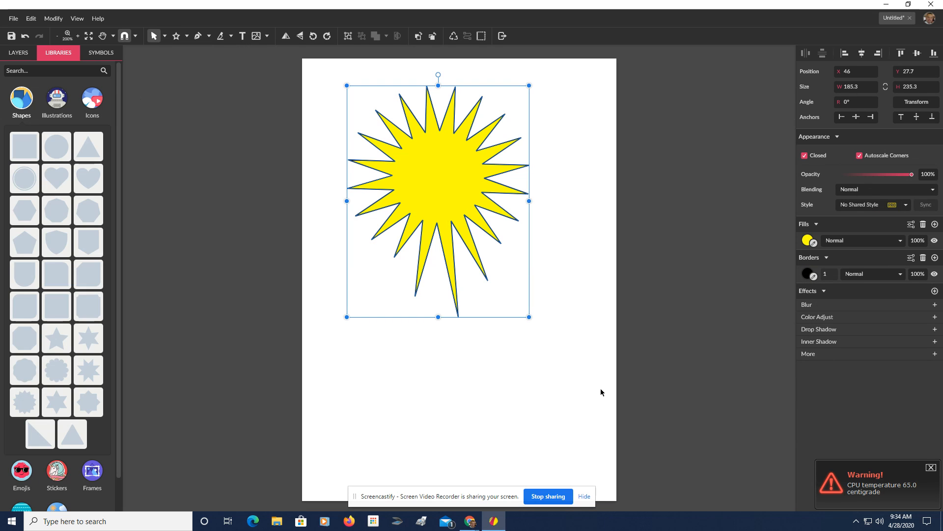